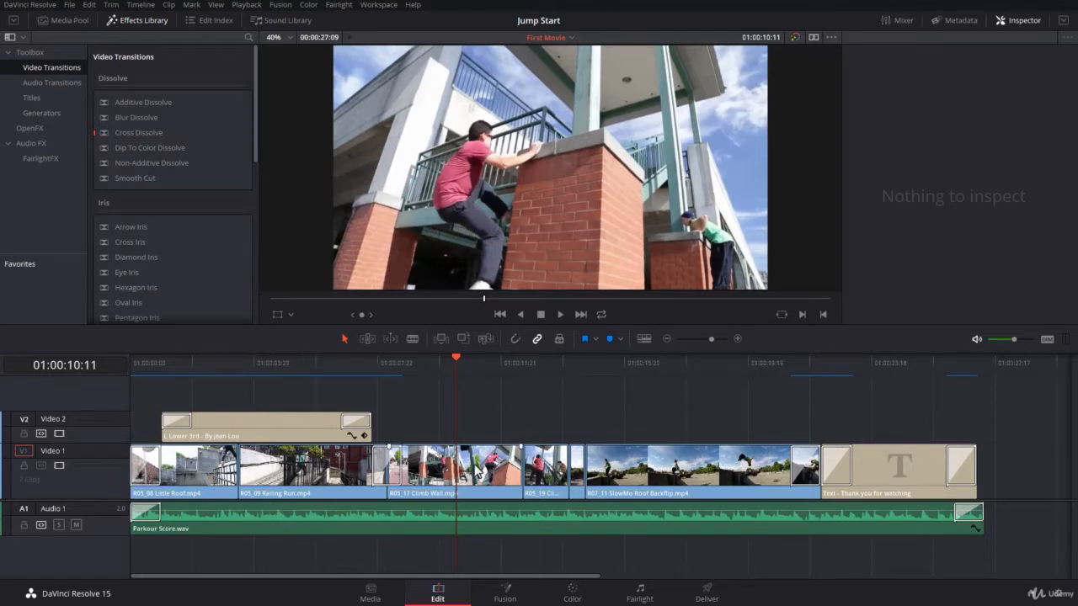
# Switch to the Deliver page to prepare the First Movie timeline for export.
pyautogui.click(710, 596)
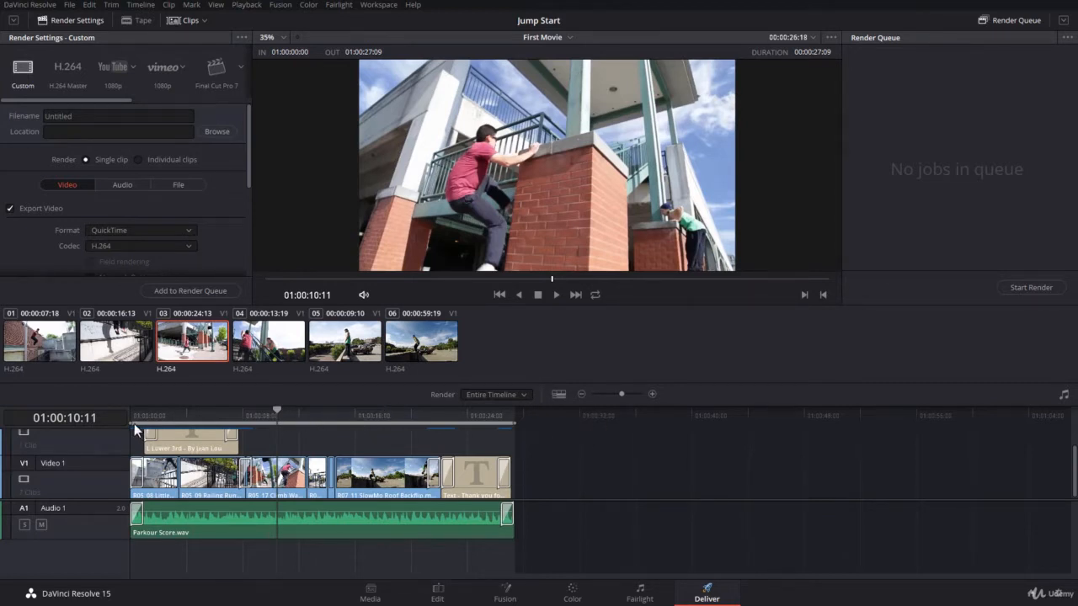
# Limit the render range on the timeline to an in point of 01:00:06:24 and an out point of 01:00:19:00.
pyautogui.click(483, 396)
pyautogui.click(444, 393)
pyautogui.moveTo(126, 424); pyautogui.dragTo(228, 423)
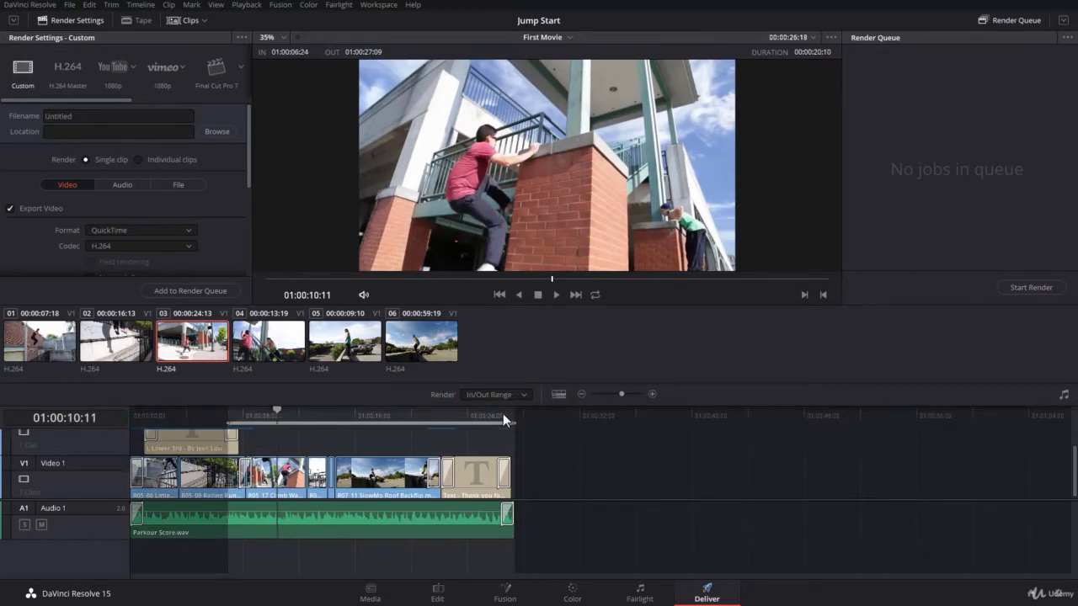
pyautogui.moveTo(506, 425); pyautogui.dragTo(397, 424)
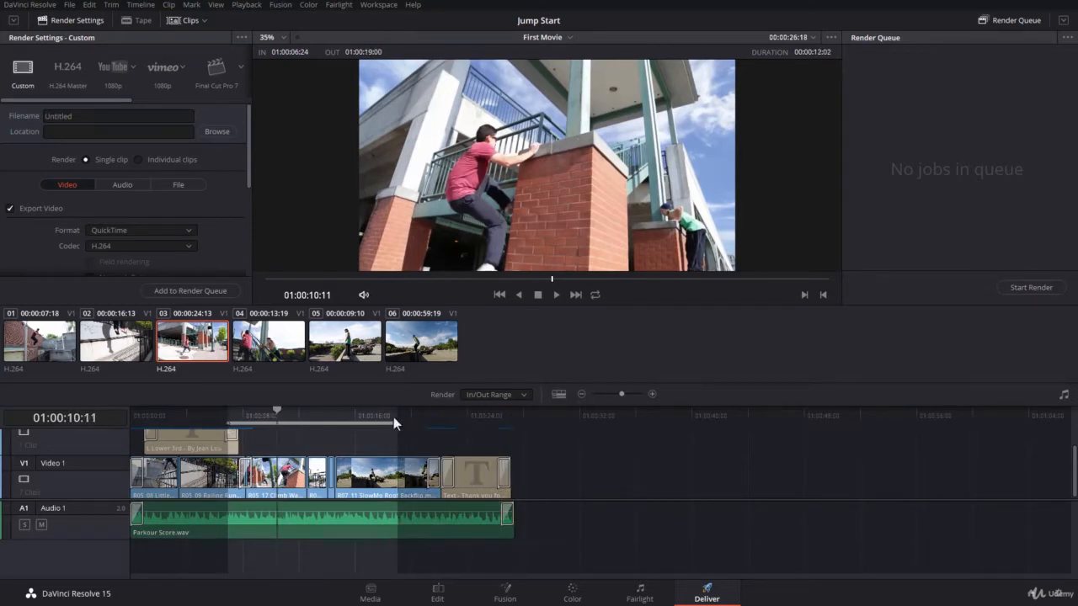
# Set the render range to Entire Timeline.
pyautogui.click(503, 395)
pyautogui.click(490, 410)
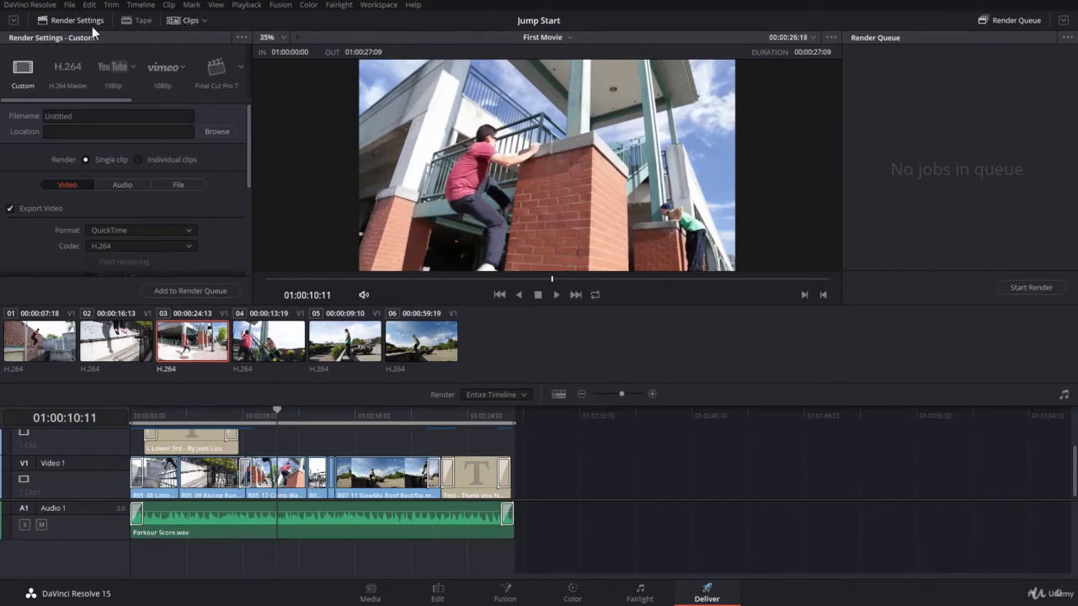
# Hide and reshow the clip thumbnails, and expand the render settings to full height.
pyautogui.click(184, 23)
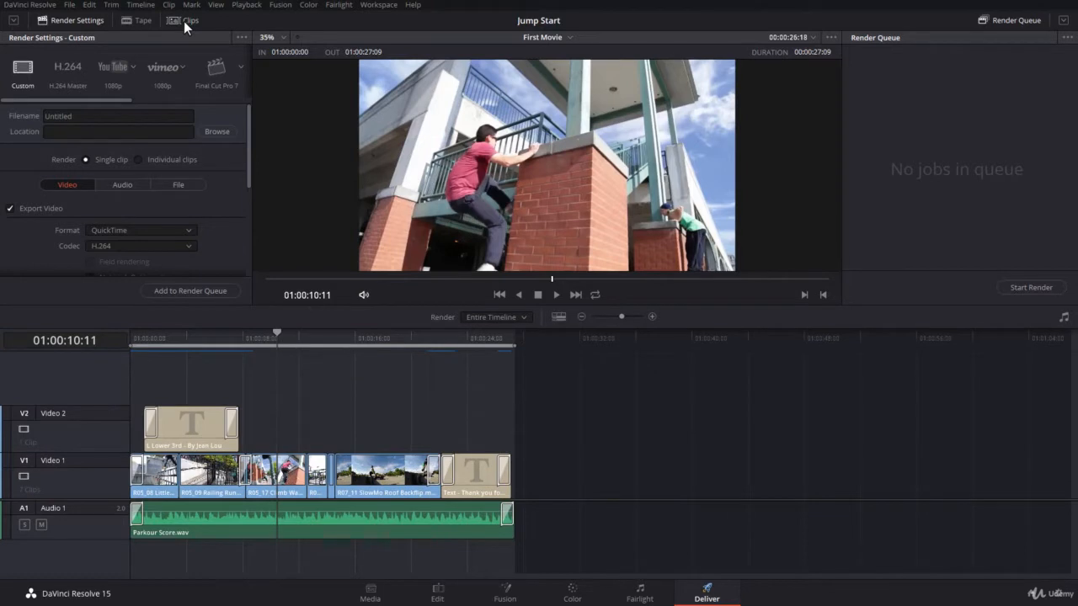
pyautogui.click(183, 21)
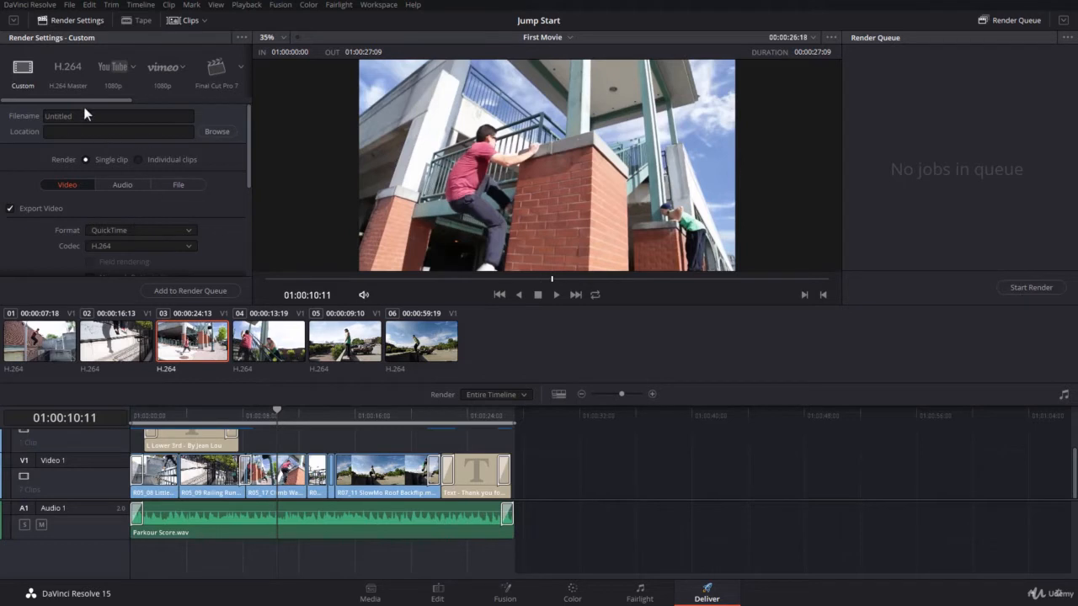
pyautogui.click(14, 20)
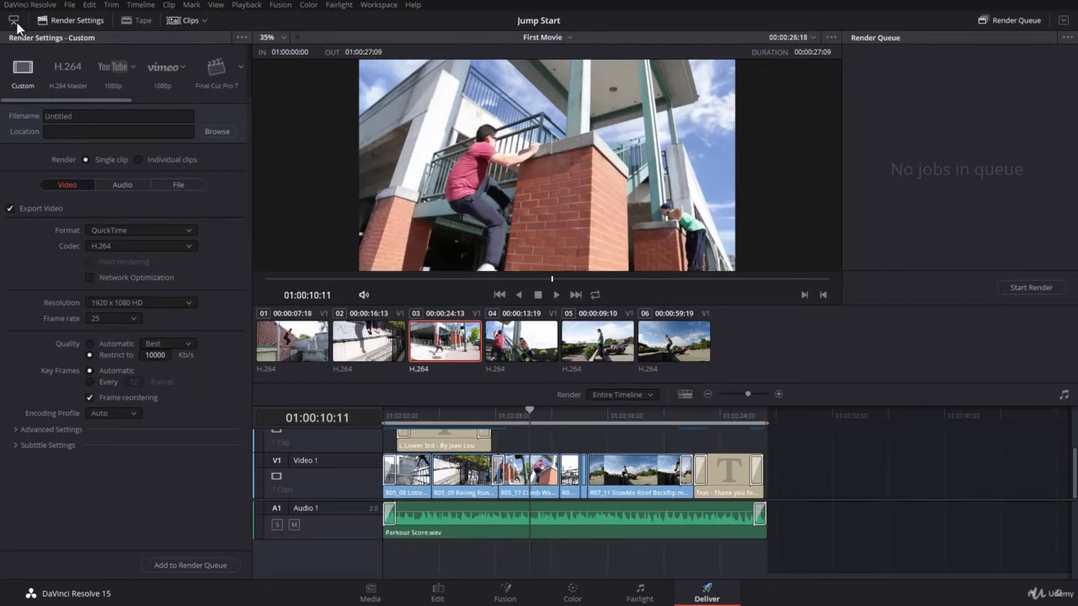
# Try the H.264 Master, YouTube and Vimeo render presets.
pyautogui.click(61, 68)
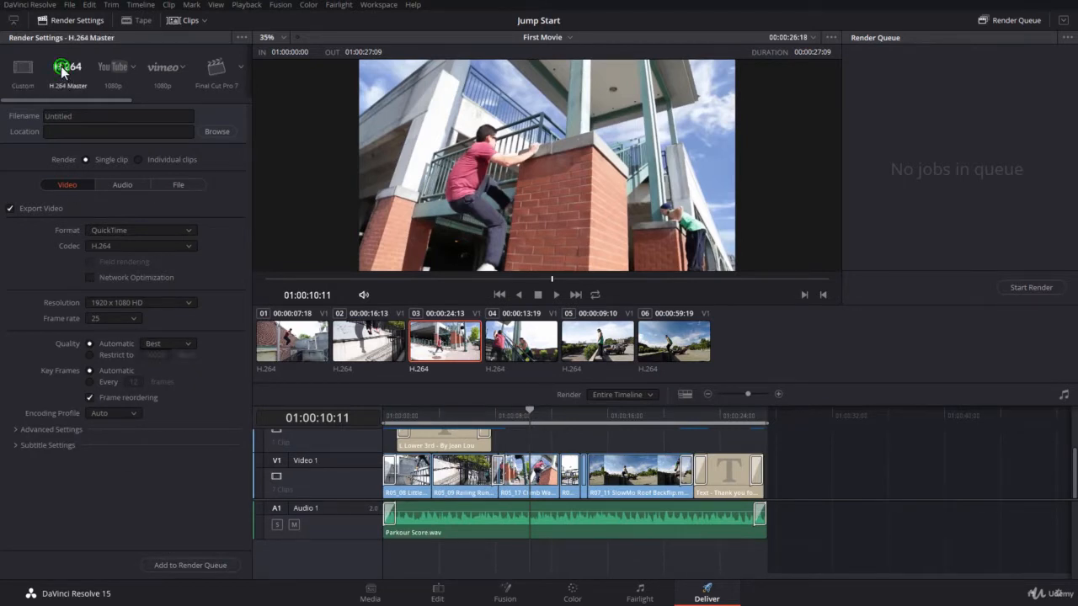
pyautogui.click(121, 71)
pyautogui.click(157, 73)
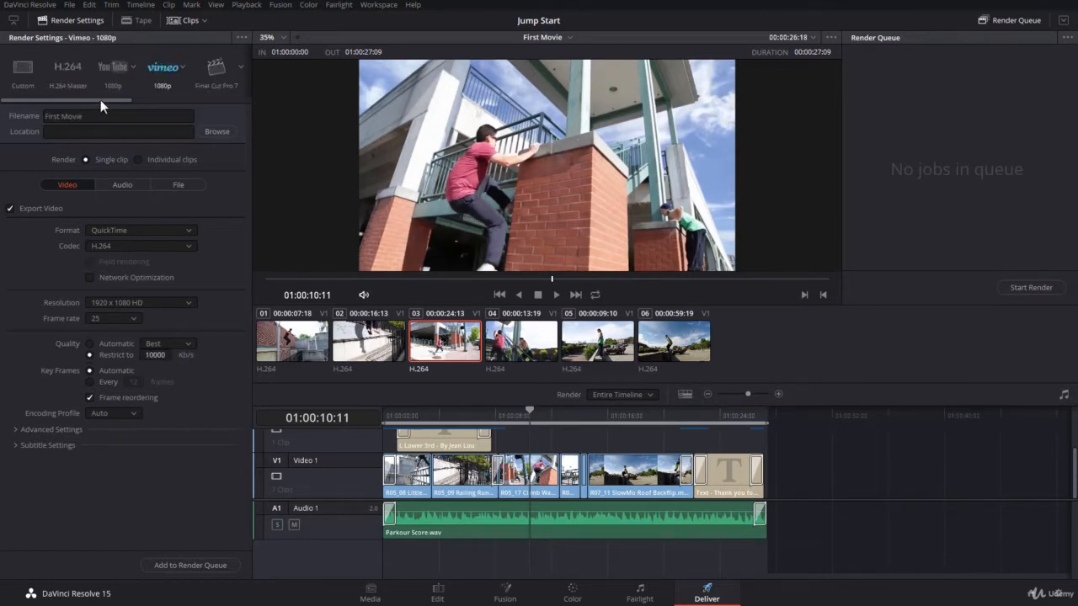
pyautogui.moveTo(105, 100); pyautogui.dragTo(46, 101)
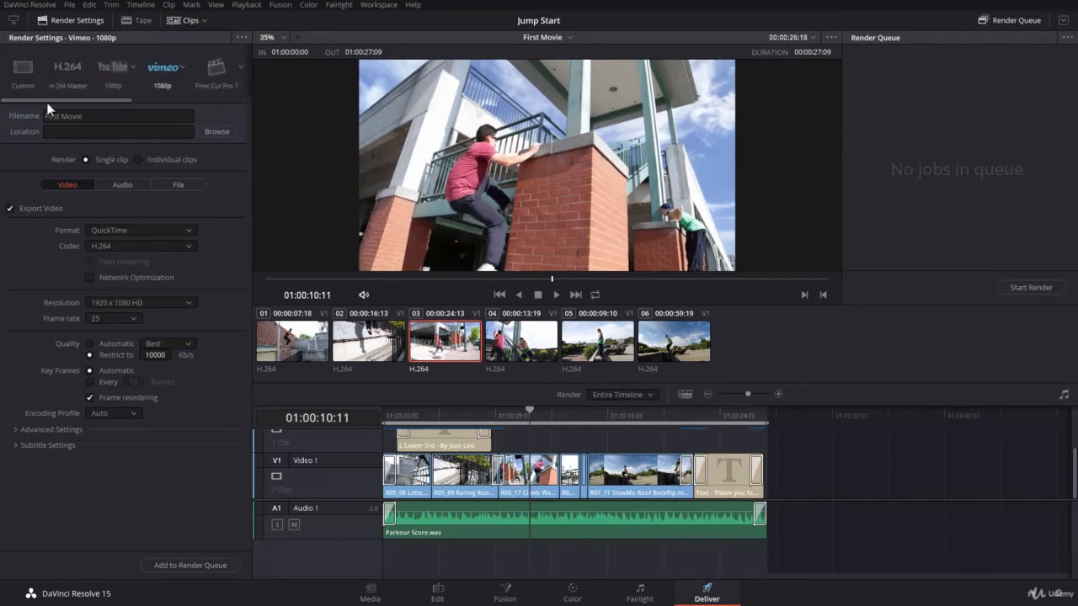
# Apply the YouTube render preset at 720p.
pyautogui.click(111, 68)
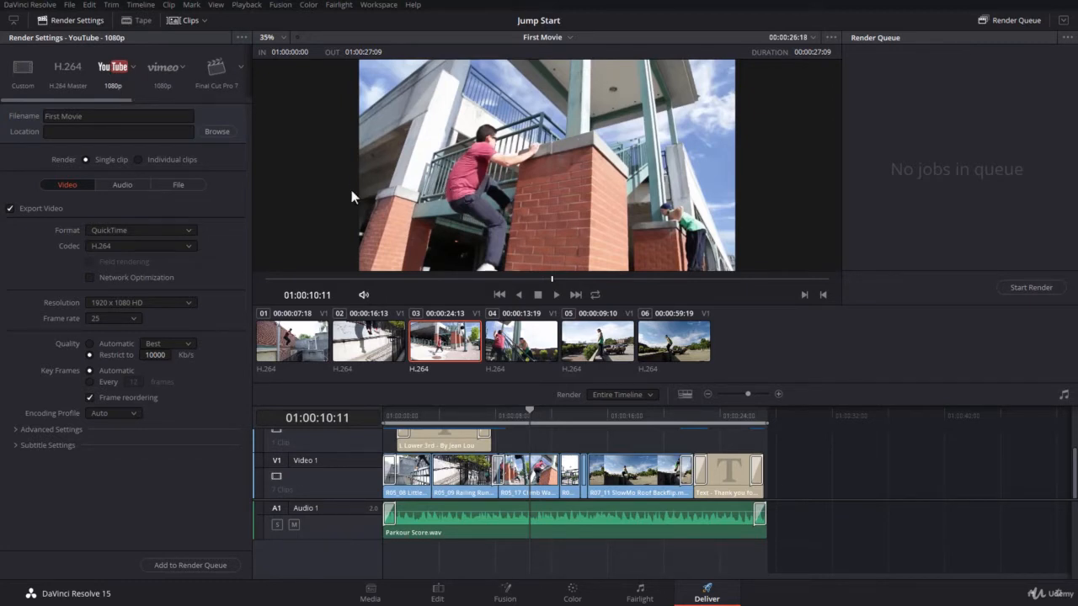
pyautogui.click(132, 64)
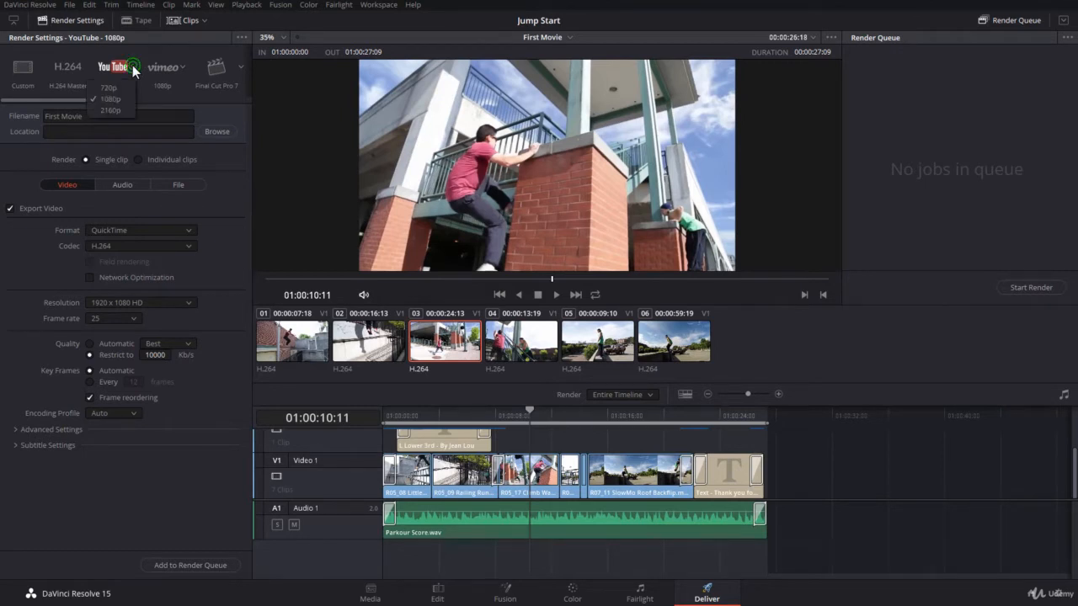
pyautogui.click(113, 88)
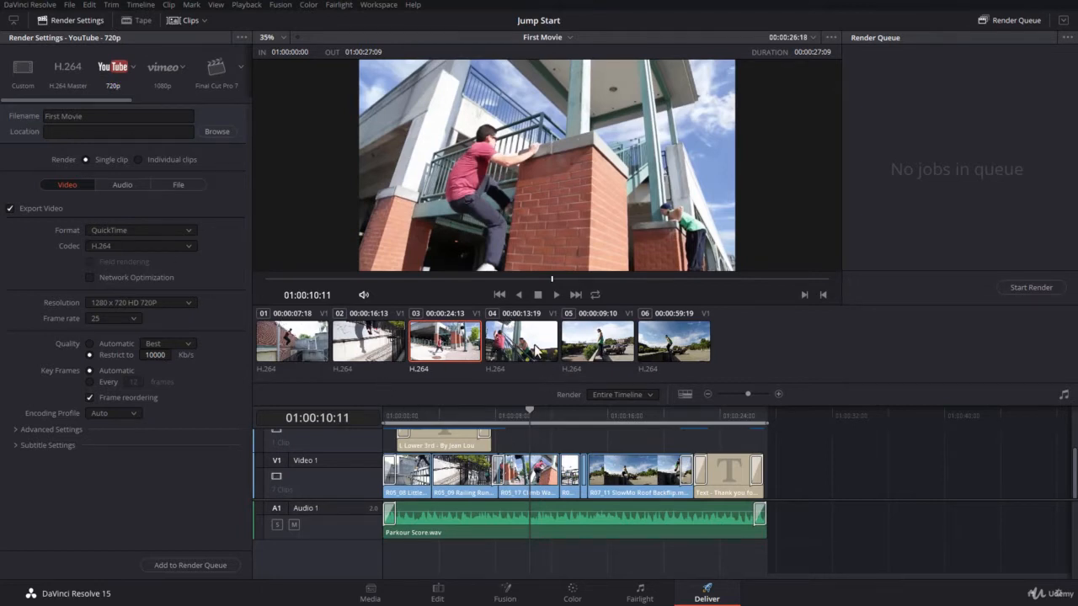
# Set the render location to the Desktop, keeping First Movie as the file name.
pyautogui.click(55, 132)
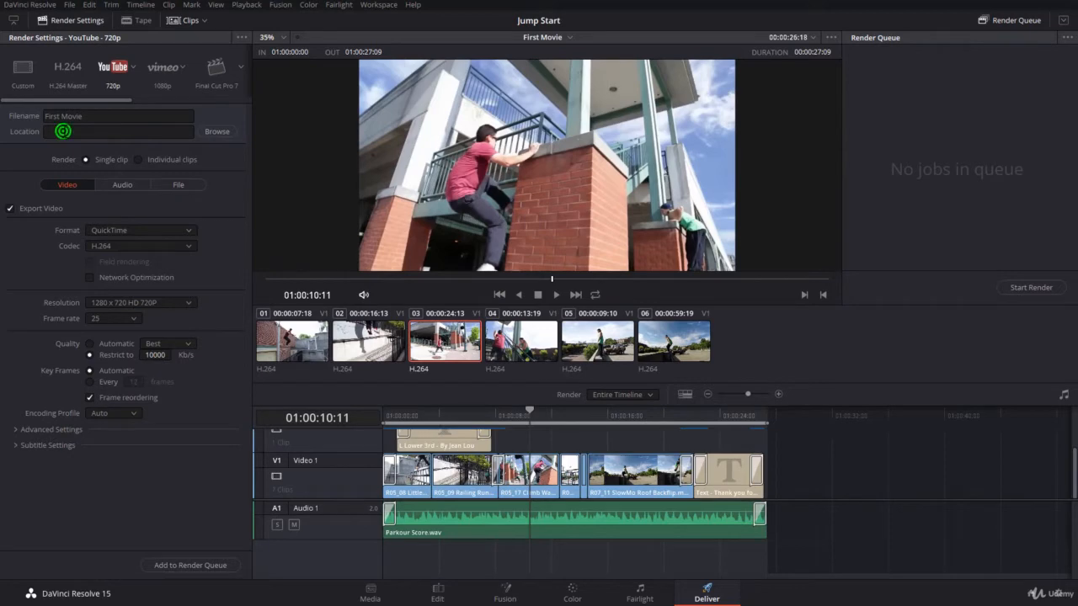
pyautogui.click(216, 131)
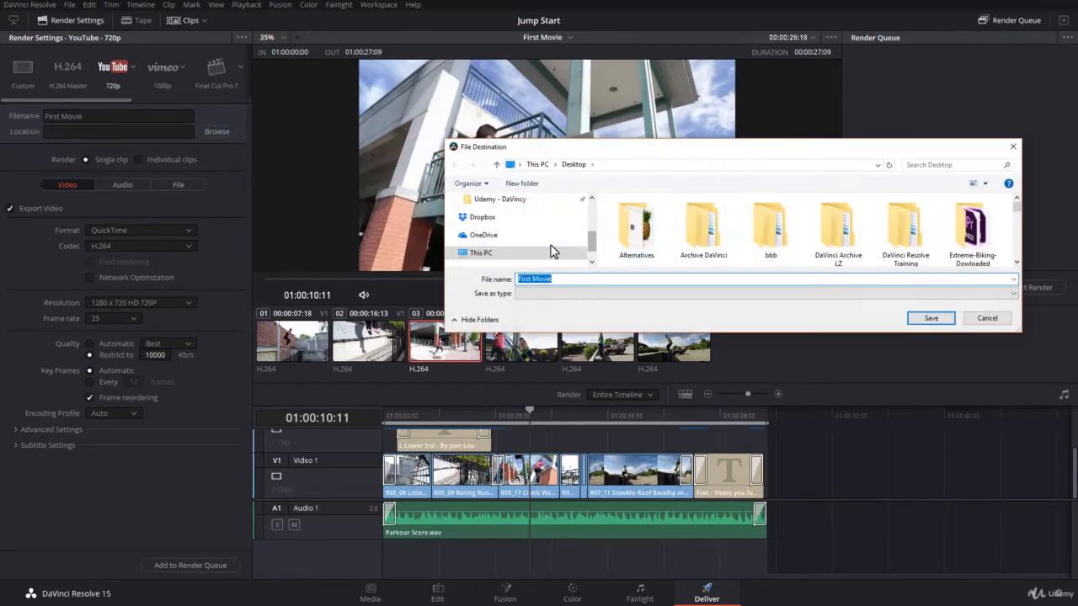
pyautogui.scroll(5, 514, 240)
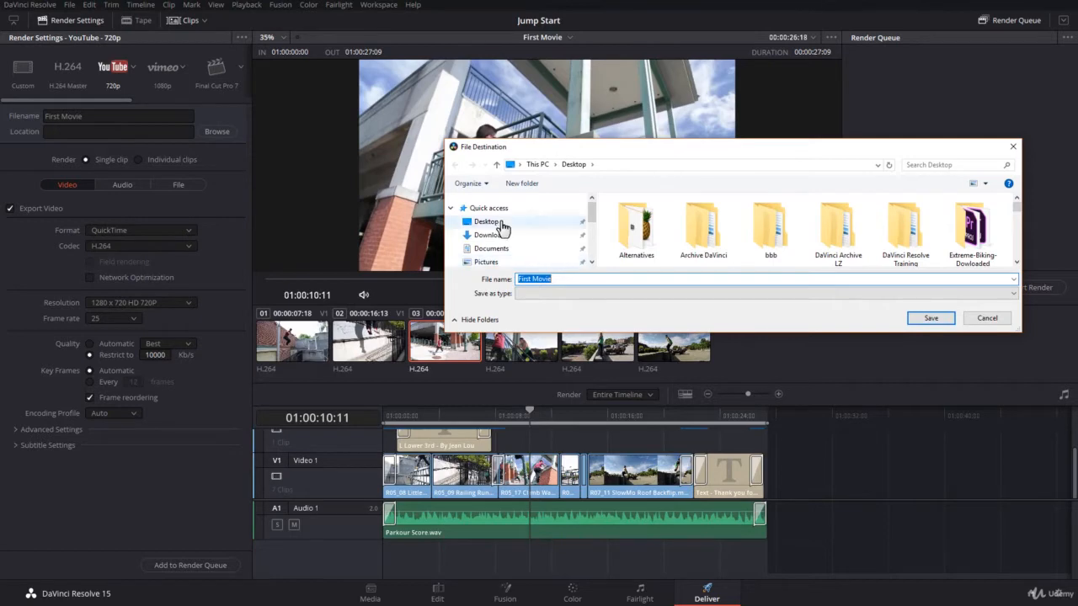
pyautogui.click(501, 226)
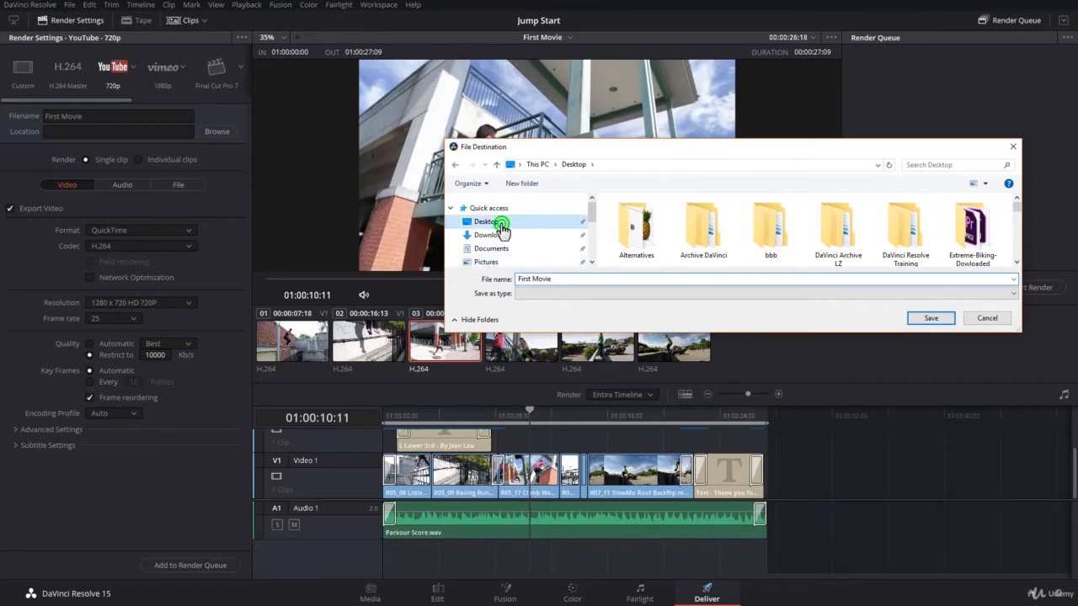
pyautogui.click(929, 320)
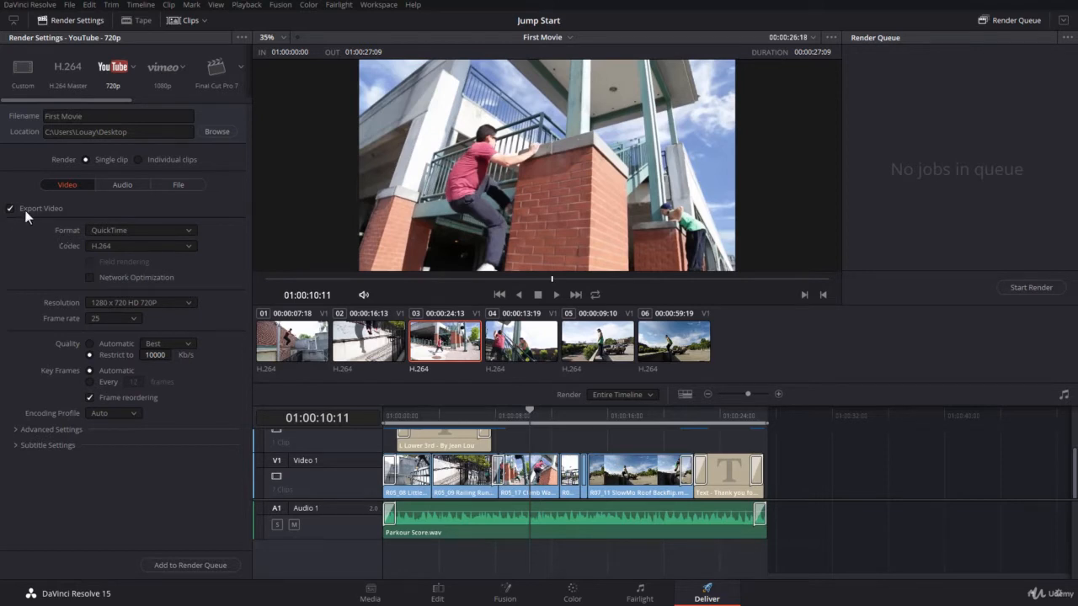
# Set the video export format to MP4 and the quality to Automatic with the Best option.
pyautogui.click(132, 228)
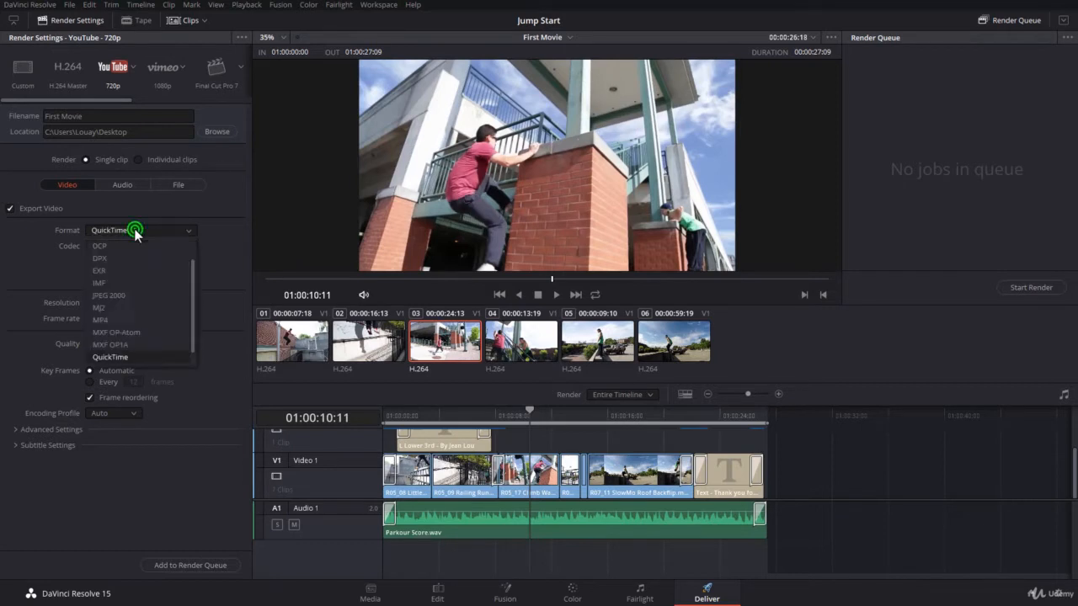
pyautogui.click(129, 320)
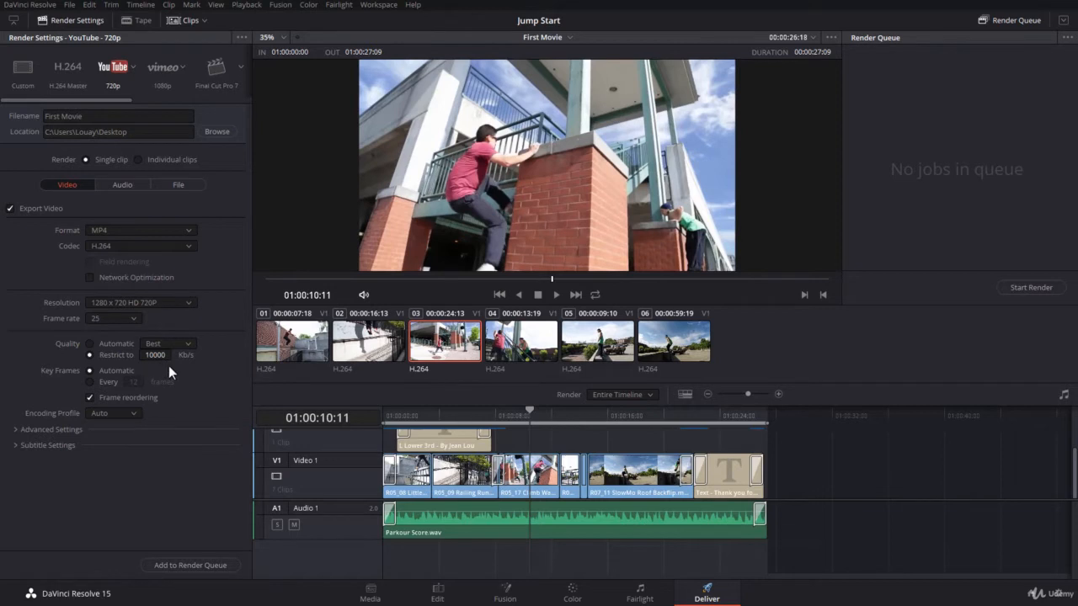
pyautogui.click(107, 344)
pyautogui.click(150, 344)
pyautogui.click(224, 379)
# Review the audio and file render settings, and return to the video settings.
pyautogui.click(130, 185)
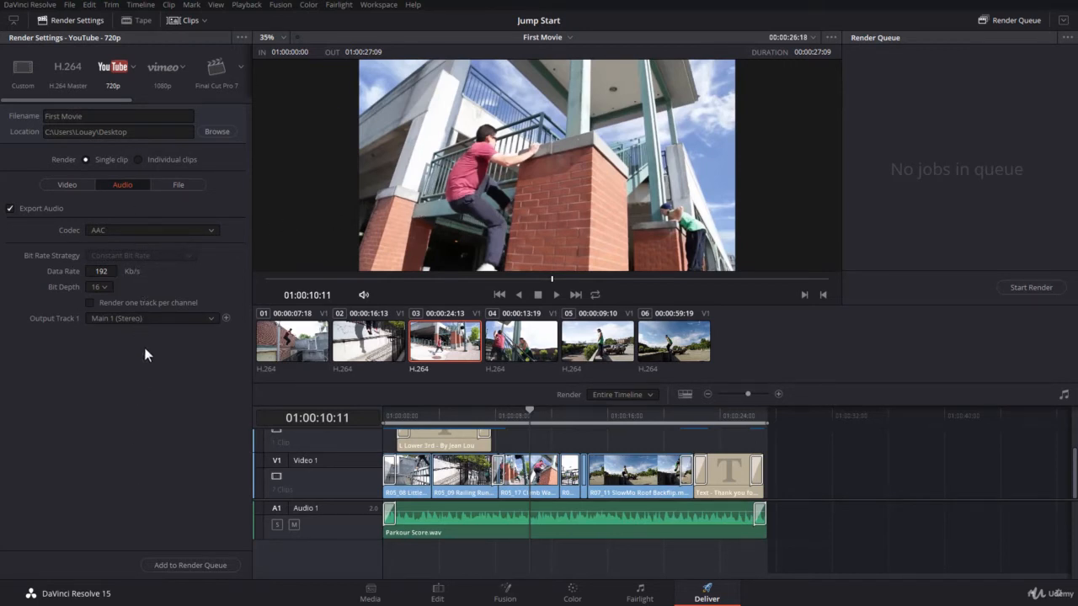
pyautogui.click(187, 183)
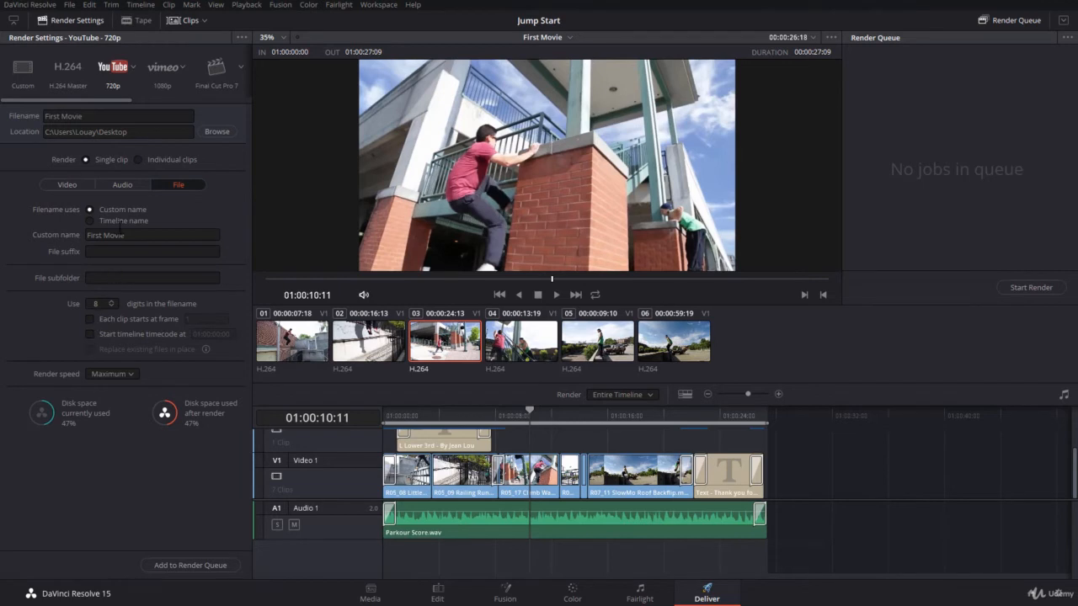
pyautogui.click(72, 185)
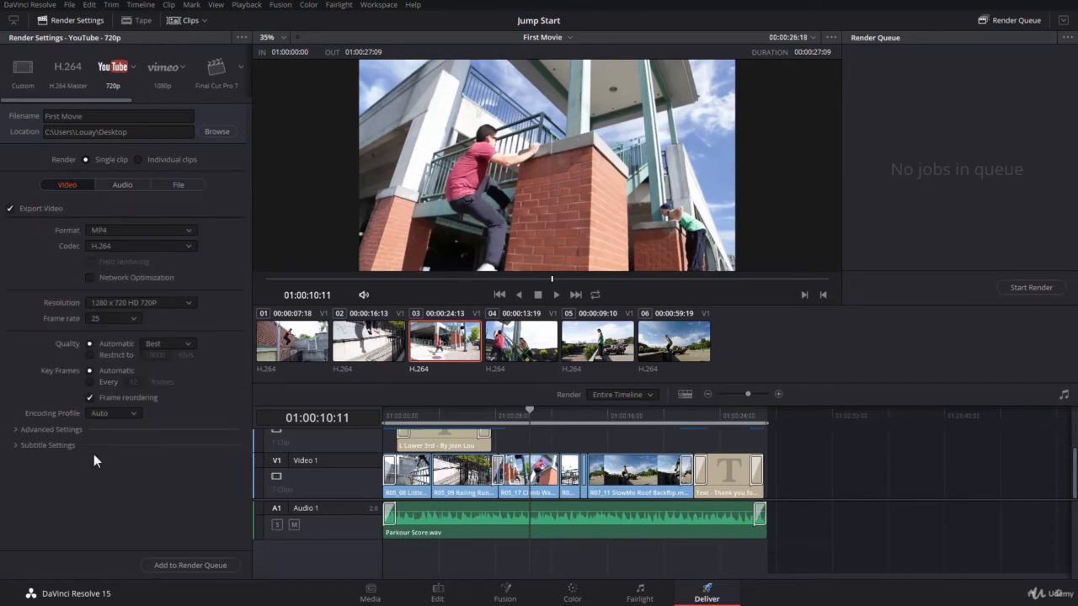
# Add the First Movie export to the render queue and start rendering it.
pyautogui.click(190, 565)
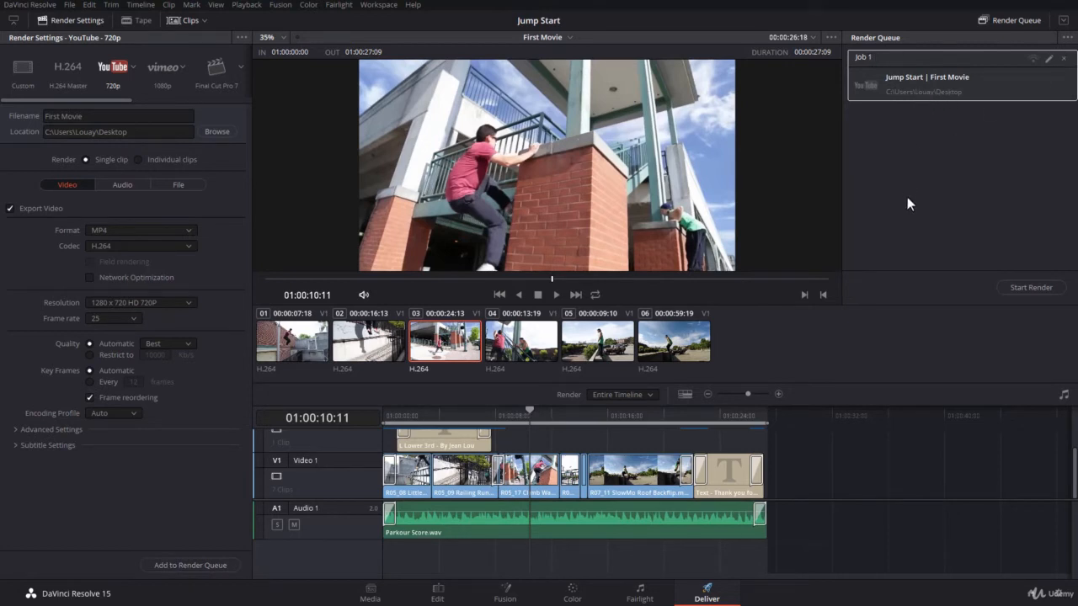
pyautogui.click(1022, 287)
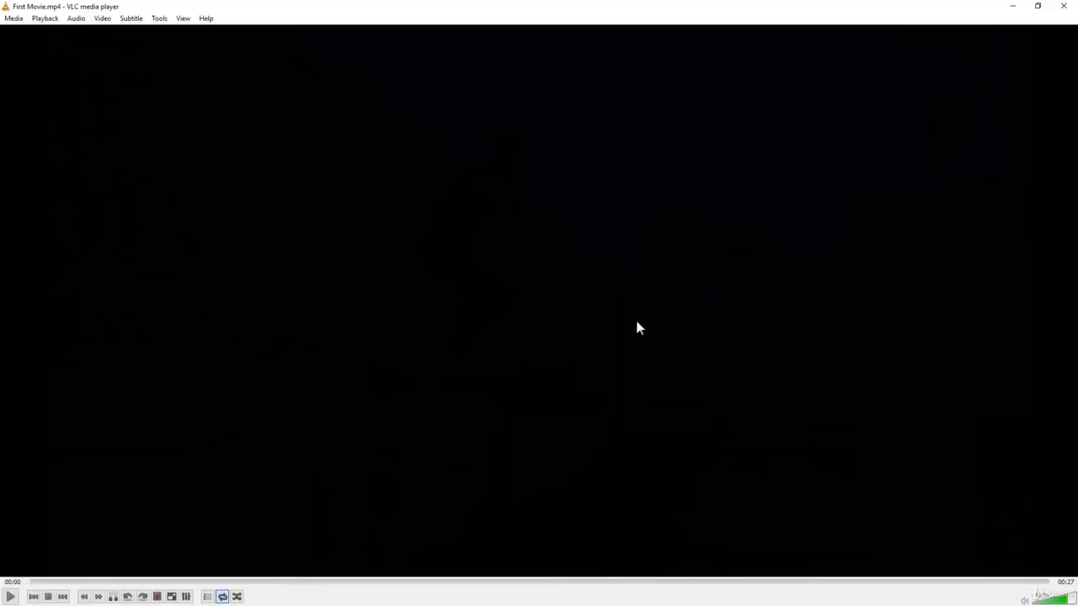
# Play the rendered First Movie.mp4 full screen in VLC media player.
pyautogui.doubleClick(636, 323)
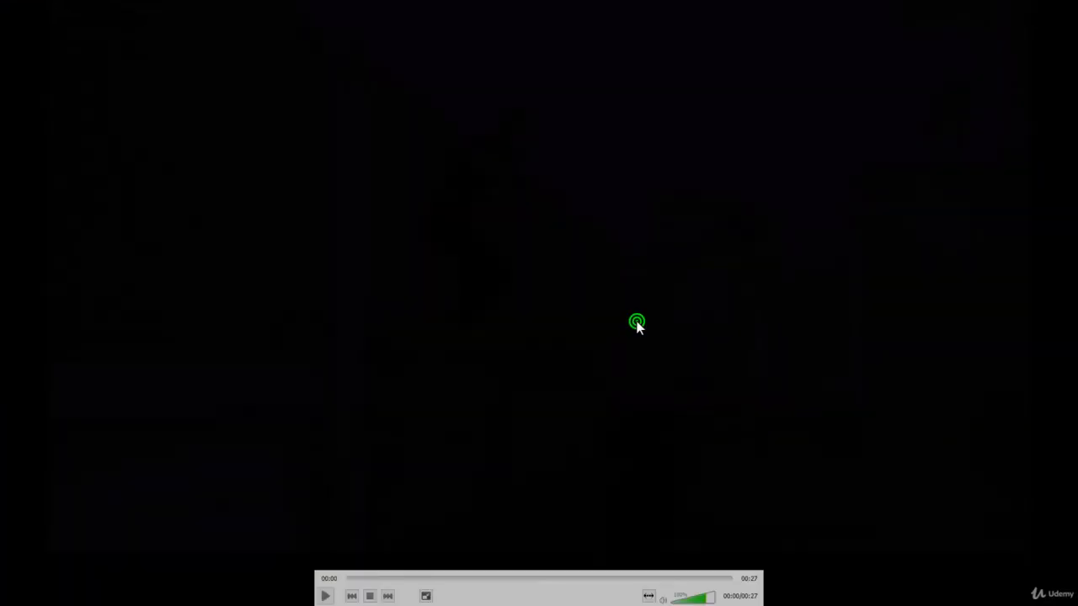
pyautogui.click(325, 596)
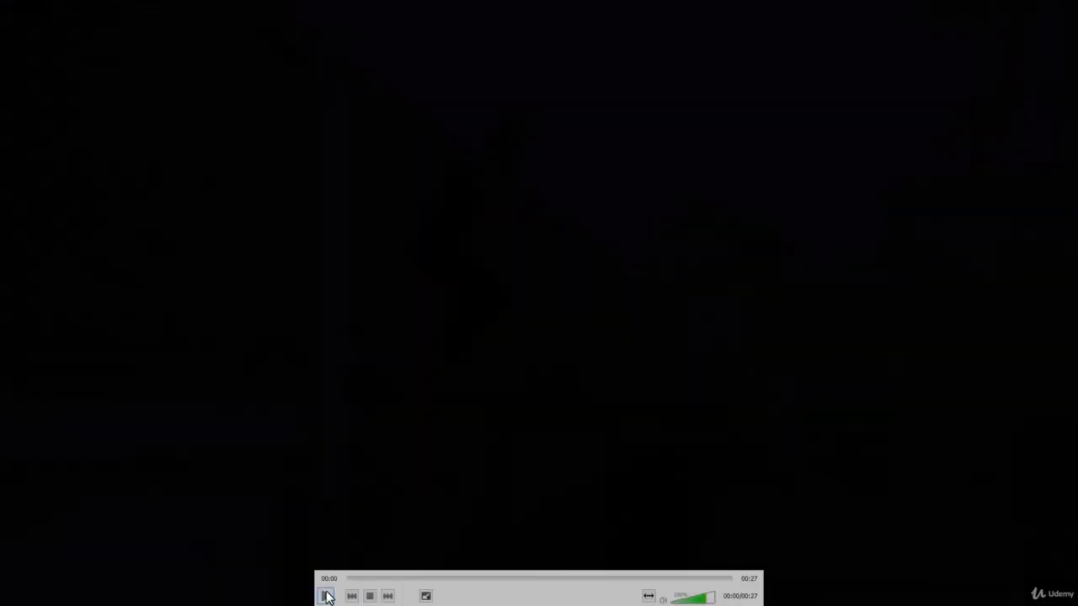